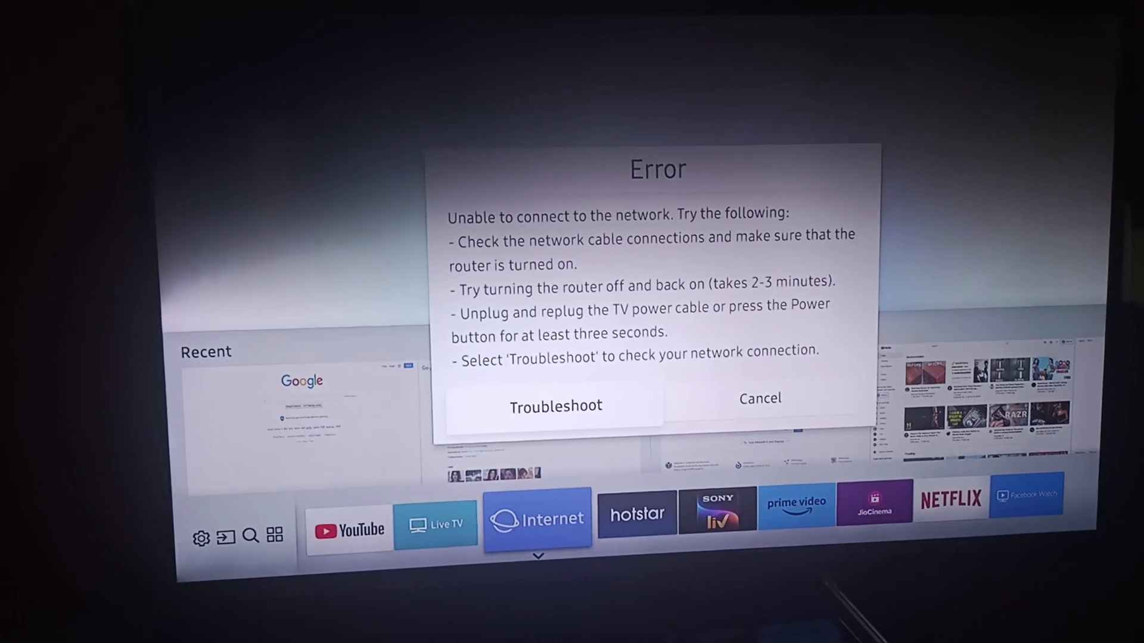
# - Run the Smart Hub Connection Test from the error dialog and proceed to Network Settings after the wired test fails
pyautogui.press('Escape')
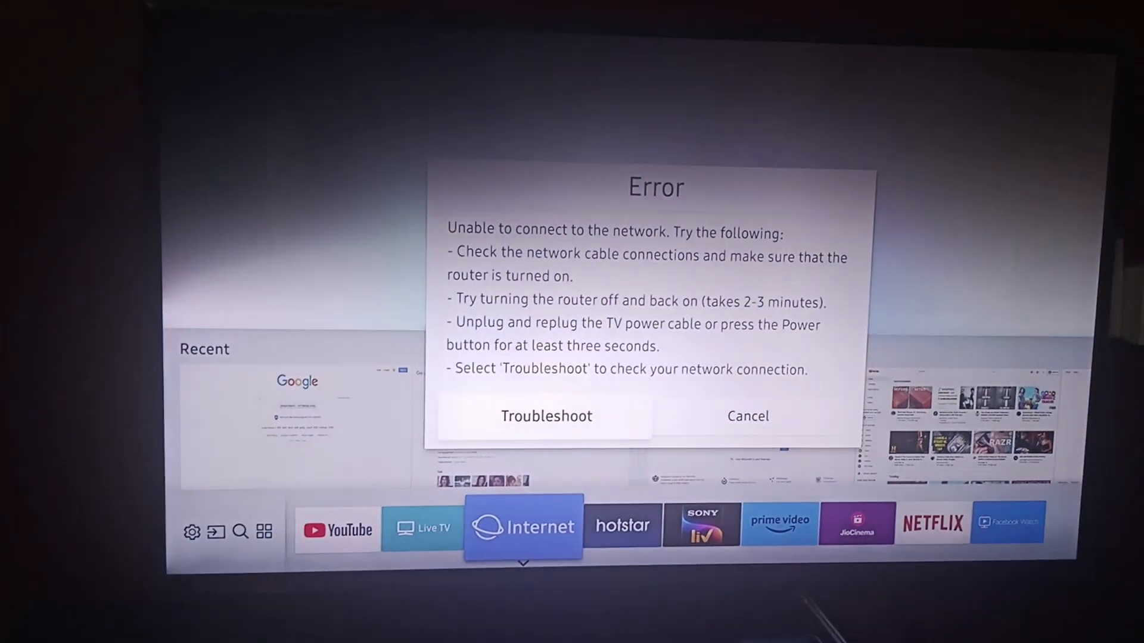
pyautogui.press('Return')
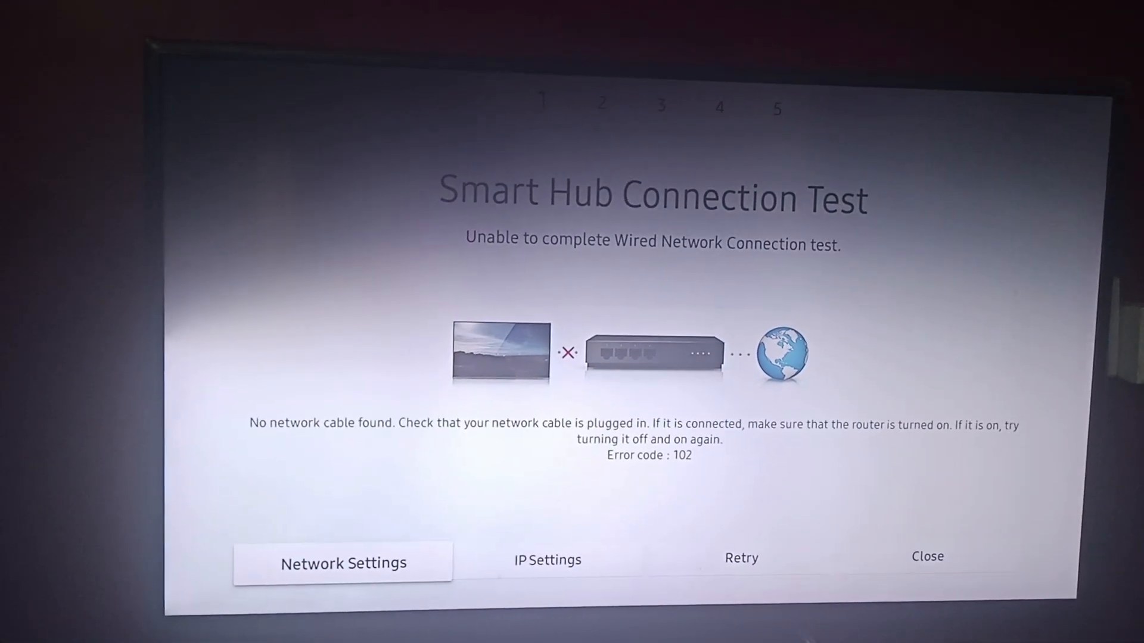
pyautogui.press('Right')
pyautogui.press('Right')
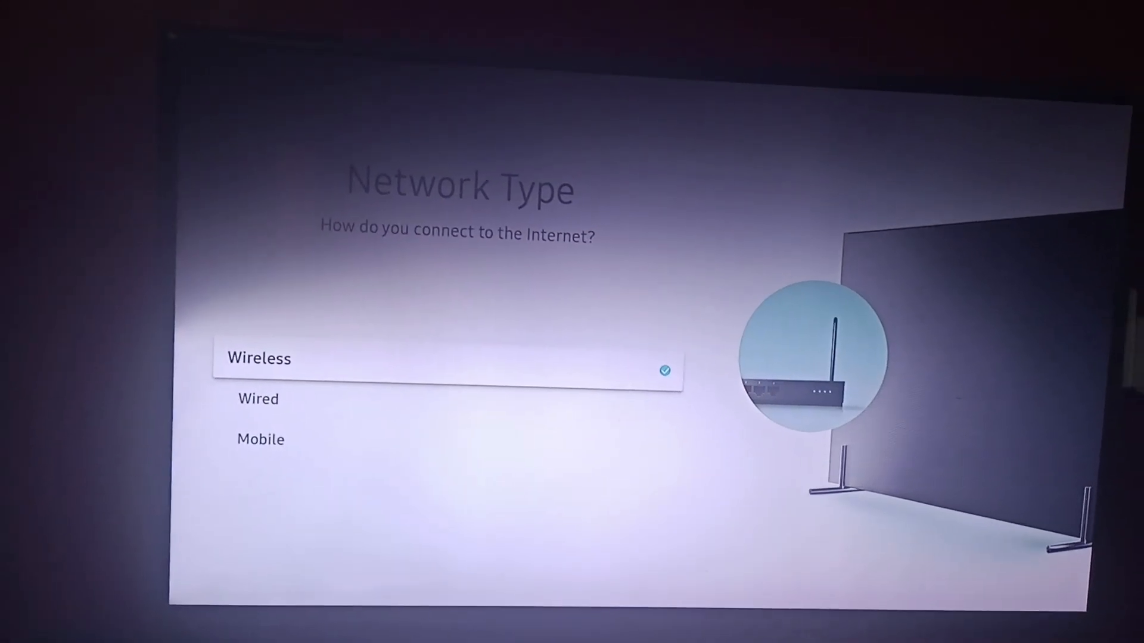
pyautogui.press('Down')
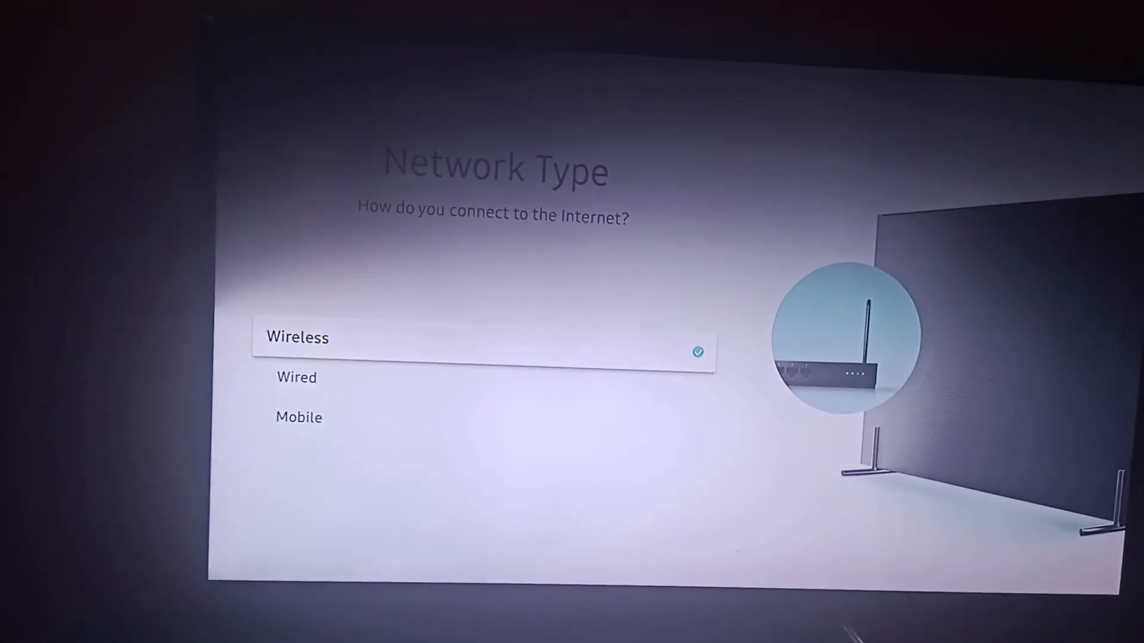
pyautogui.press('Return')
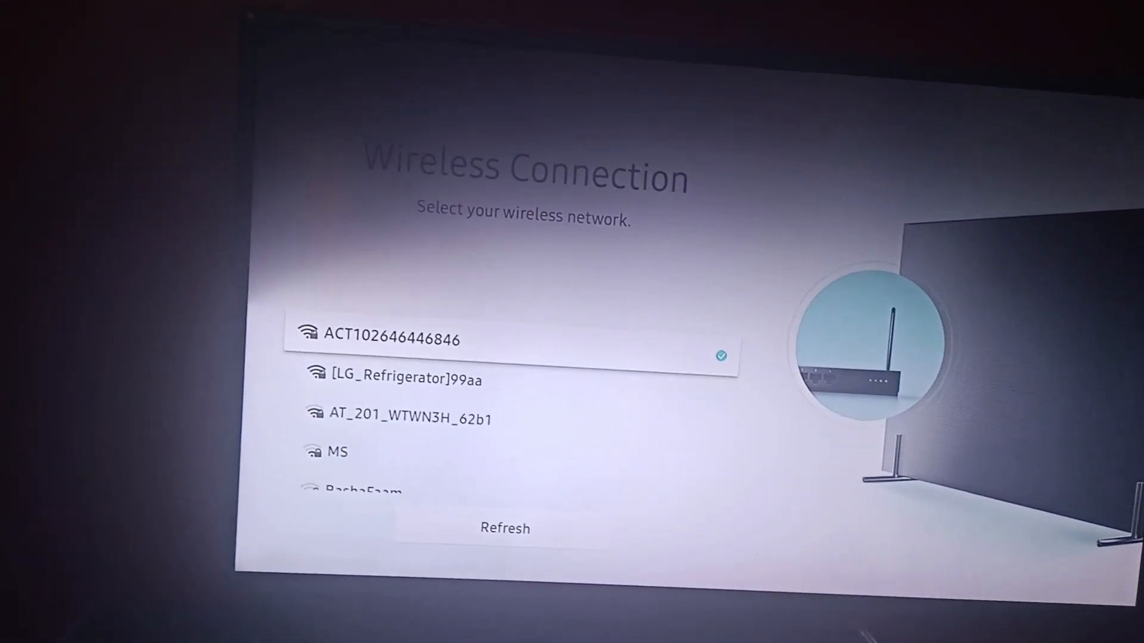
pyautogui.press('Down')
pyautogui.press('Down')
pyautogui.press('Down')
pyautogui.press('Down')
pyautogui.press('Down')
pyautogui.press('Down')
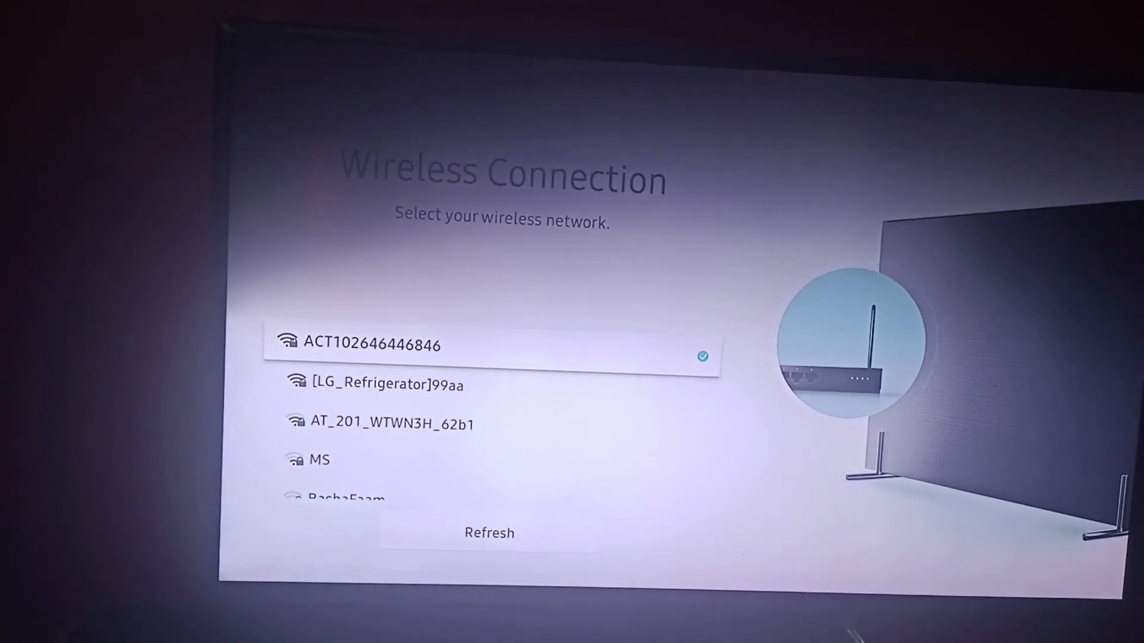
pyautogui.press('Return')
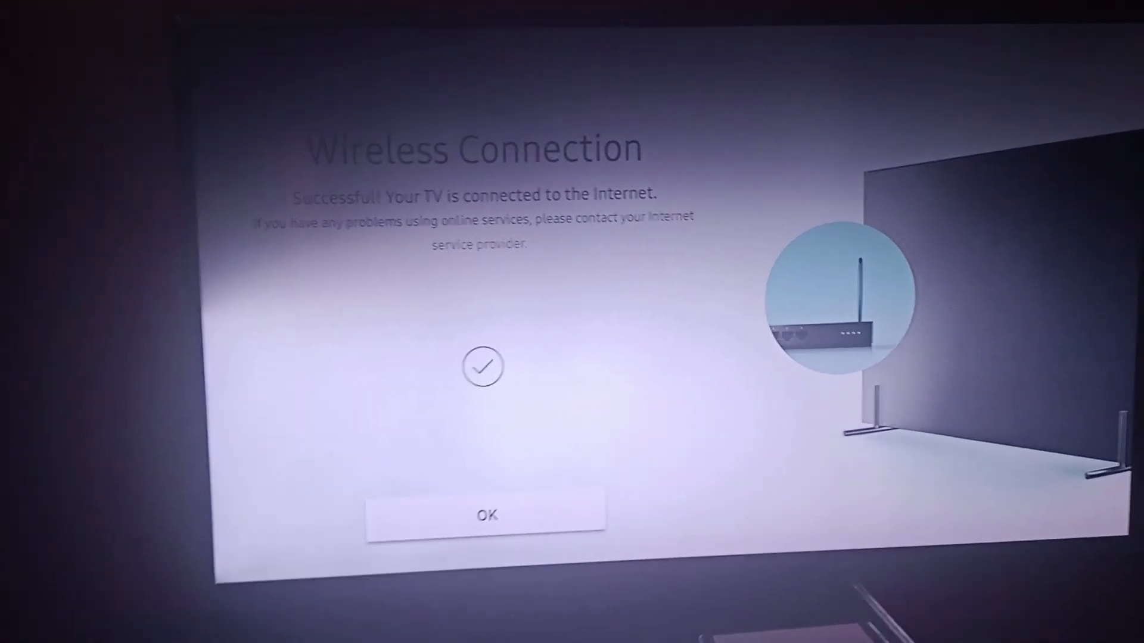
# - Accept the successful connection and return to the main Support settings categories
pyautogui.press('Return')
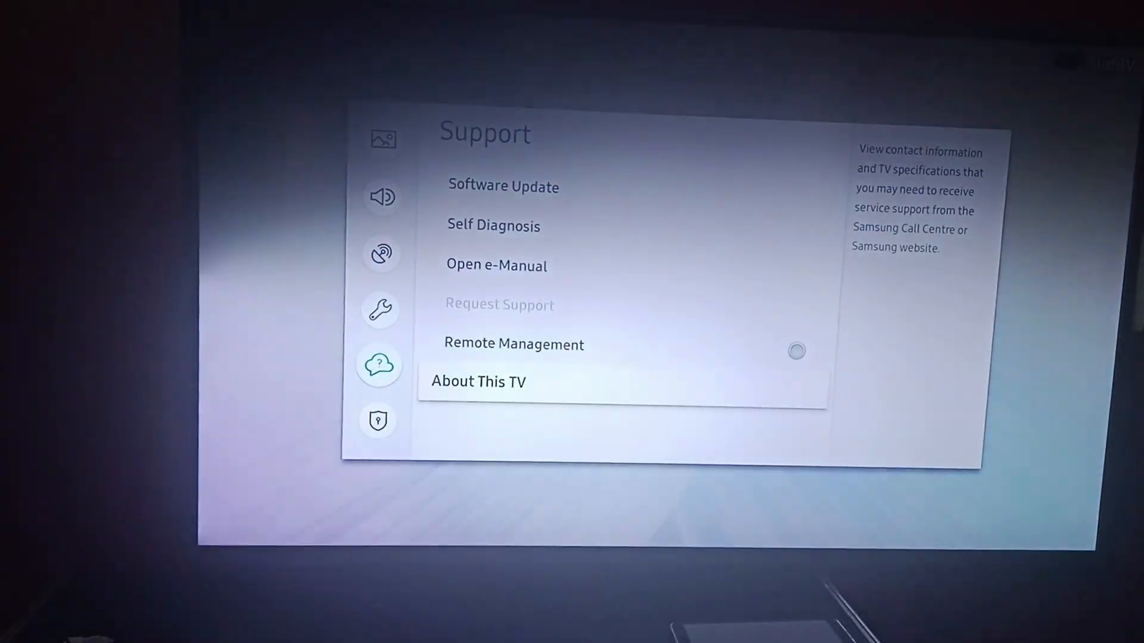
pyautogui.press('Escape')
pyautogui.press('Escape')
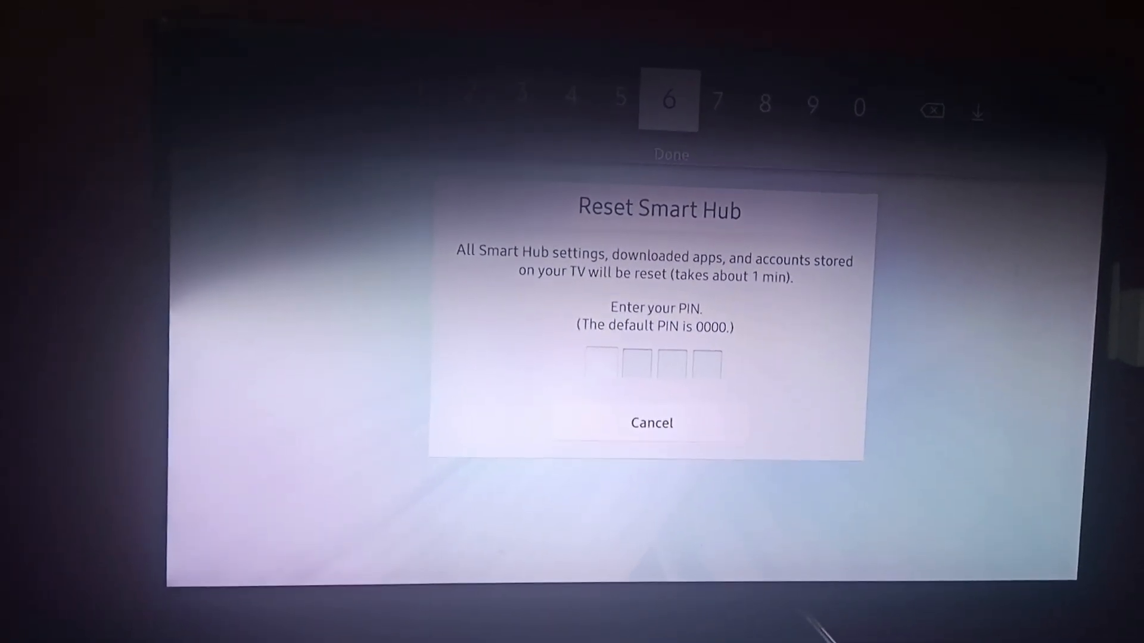
# - Cancel the Reset Smart Hub PIN prompt and back out through Self Diagnosis to the home screen
pyautogui.press('Escape')
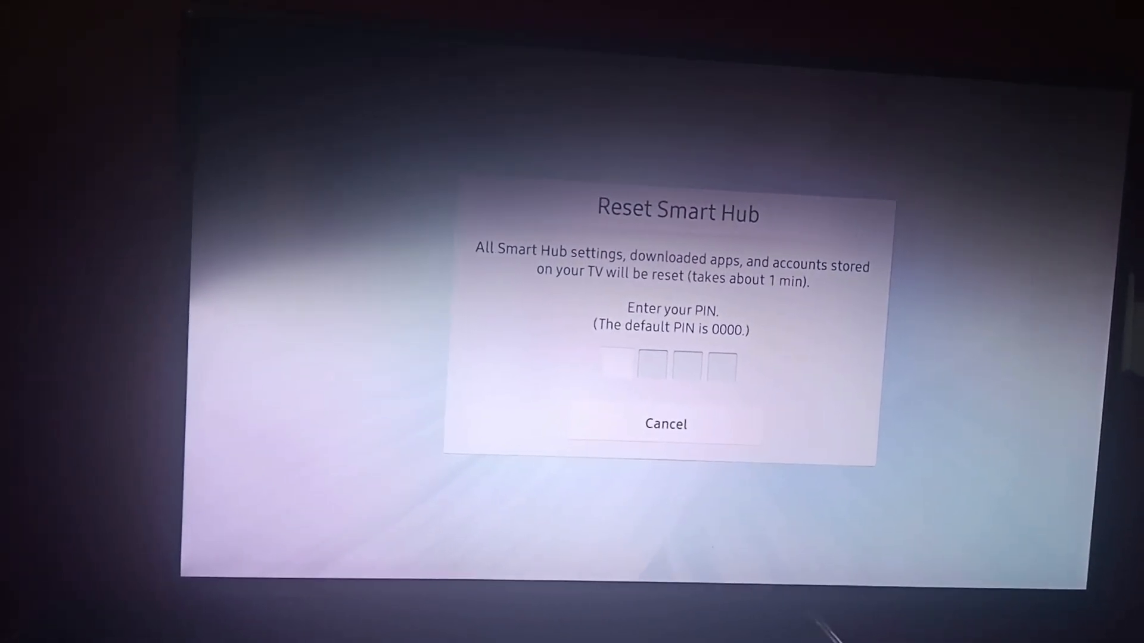
pyautogui.press('Escape')
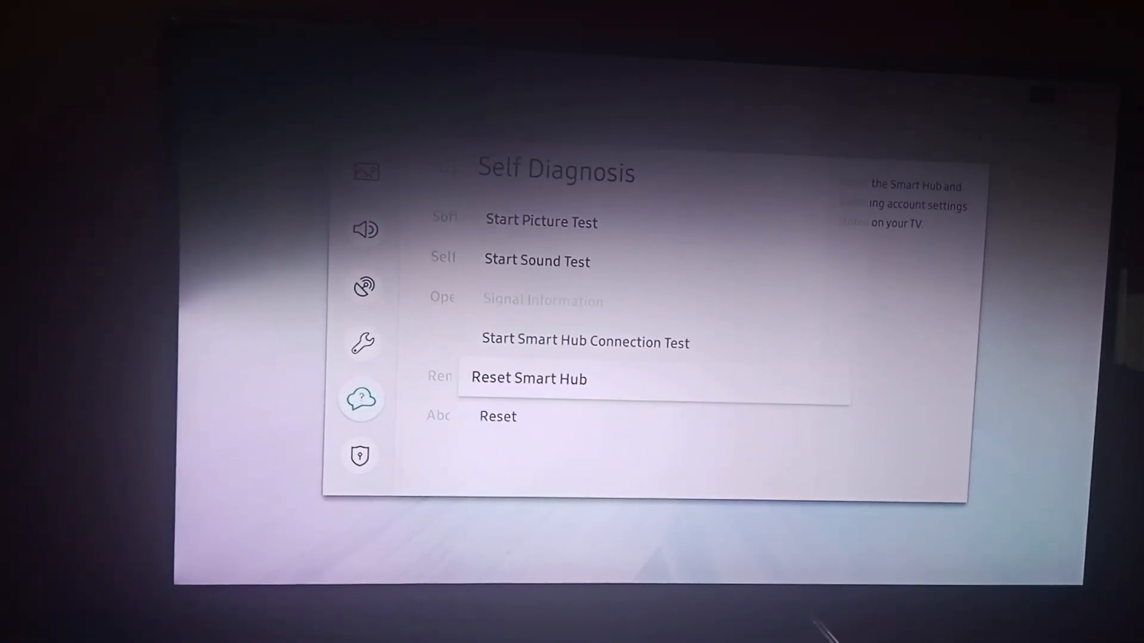
pyautogui.press('Escape')
pyautogui.press('Escape')
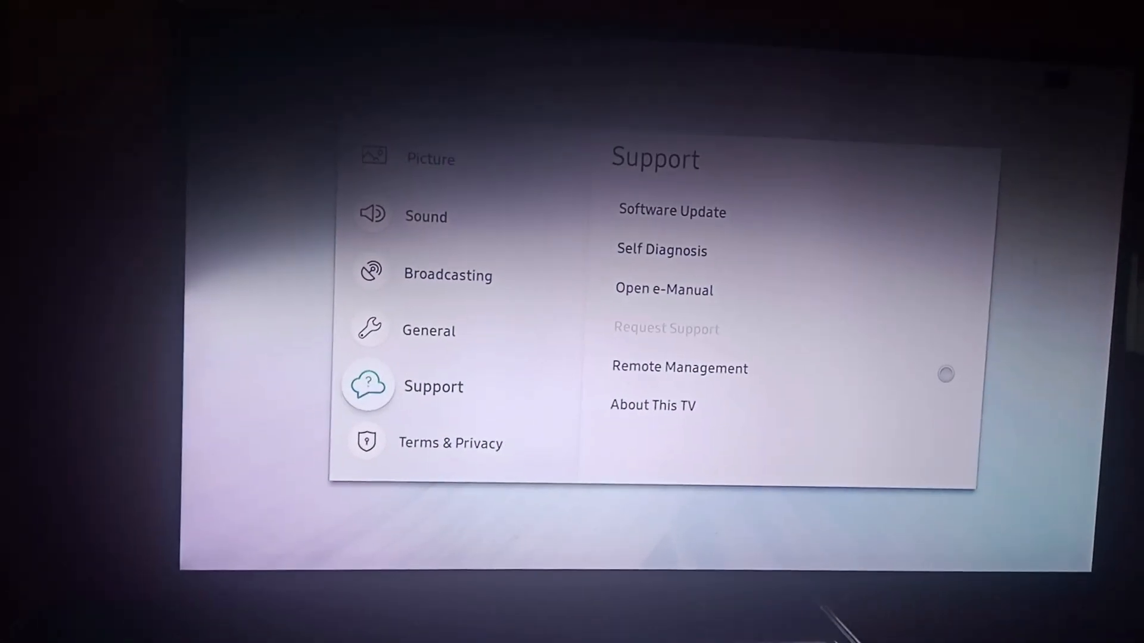
pyautogui.press('Home')
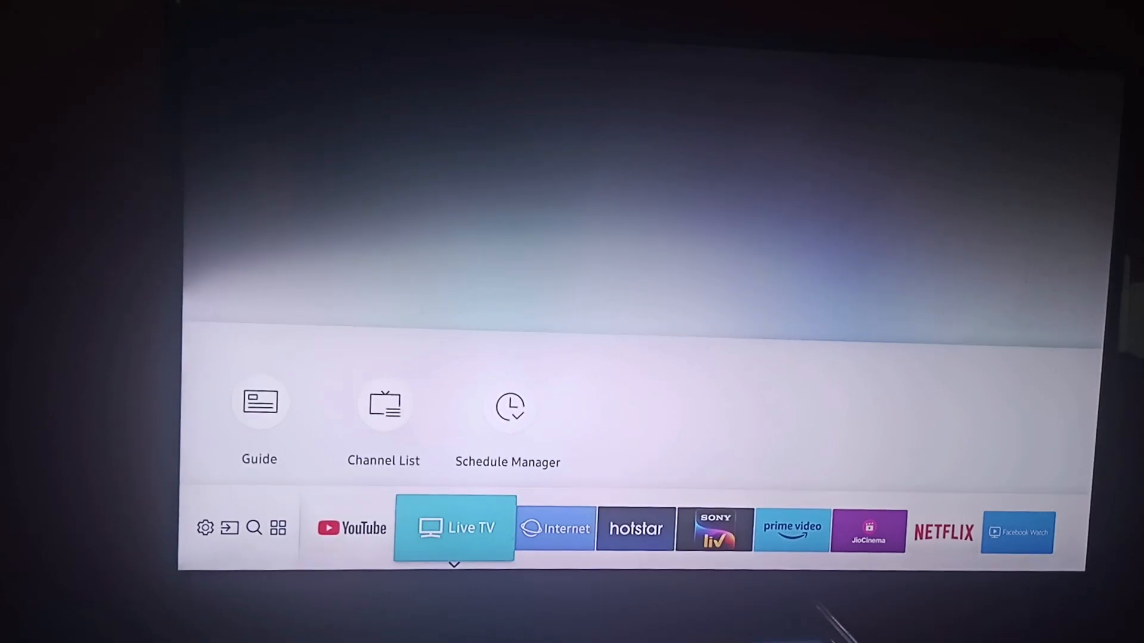
# - Browse the home bar past YouTube trending and enter the Apps area with its search
pyautogui.press('Right')
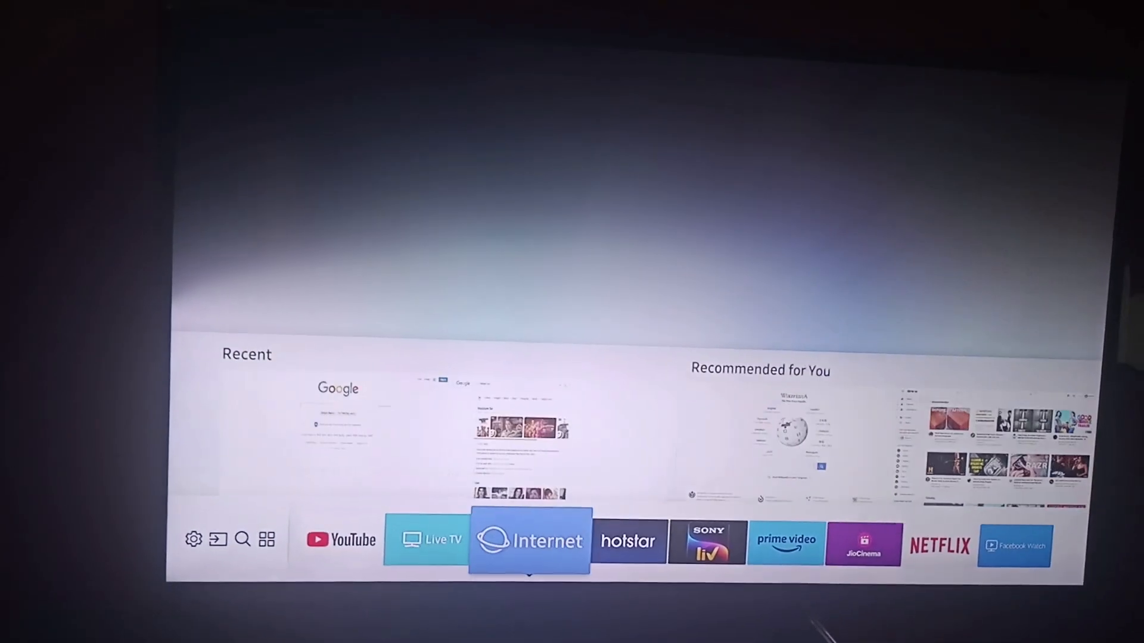
pyautogui.press('Left')
pyautogui.press('Left')
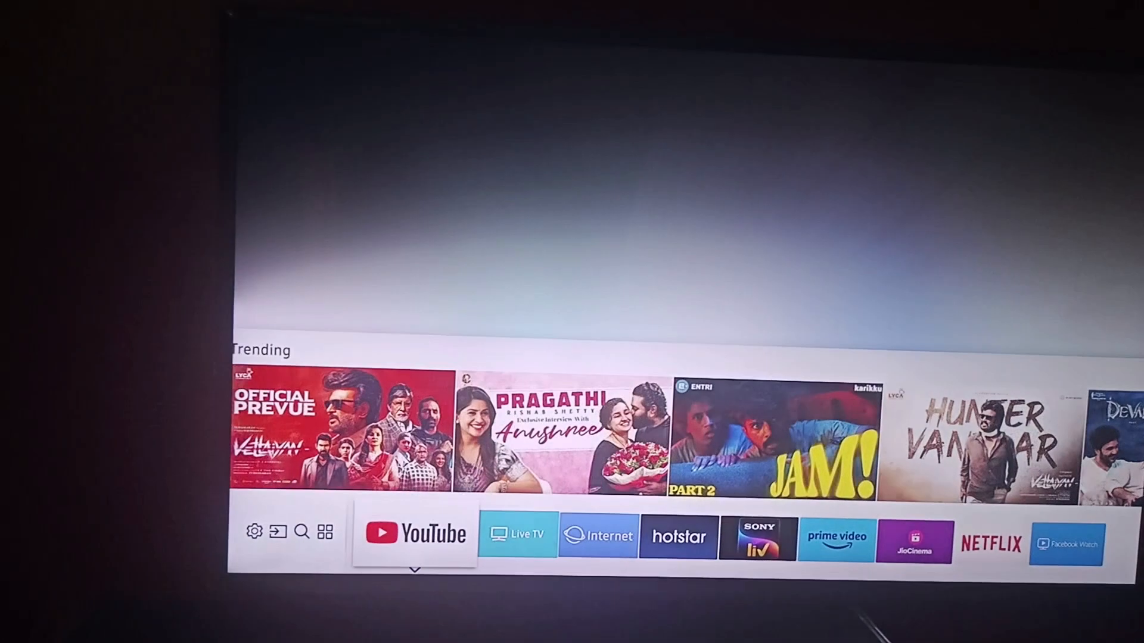
pyautogui.press('Left')
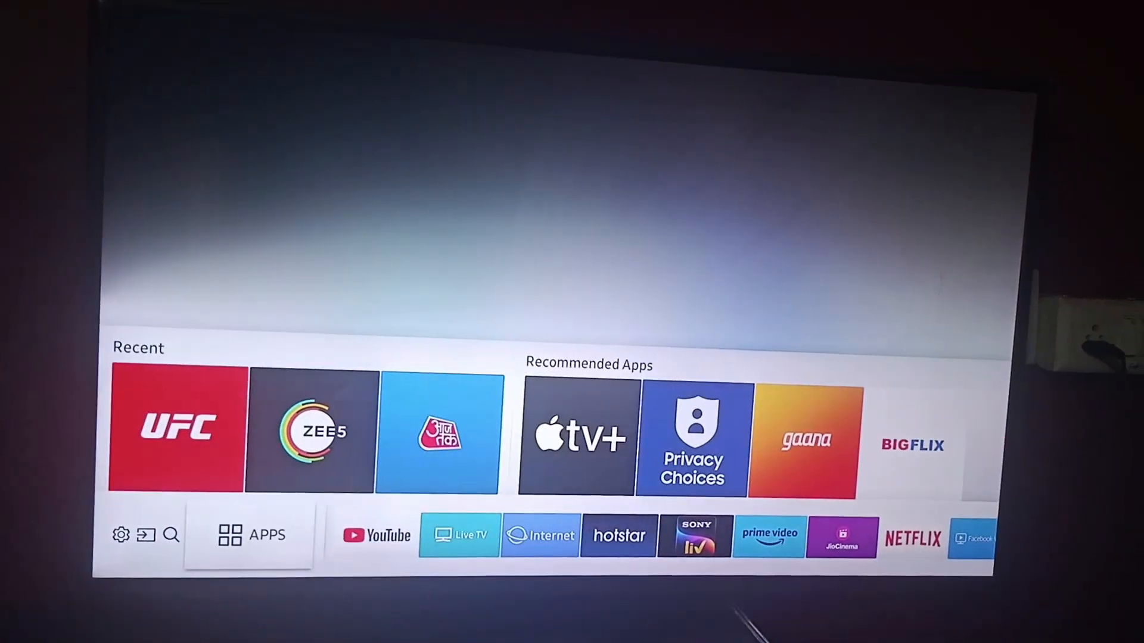
pyautogui.press('Left')
pyautogui.press('Return')
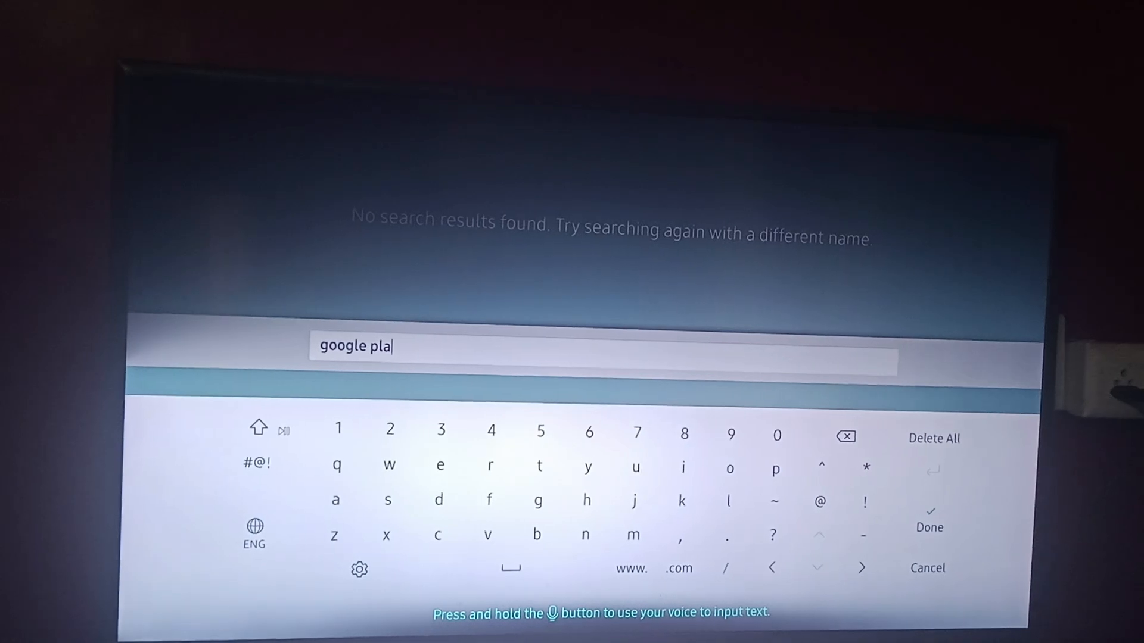
# - Stay in Apps, move to the app search and begin entering the Google Play query
pyautogui.press('Escape')
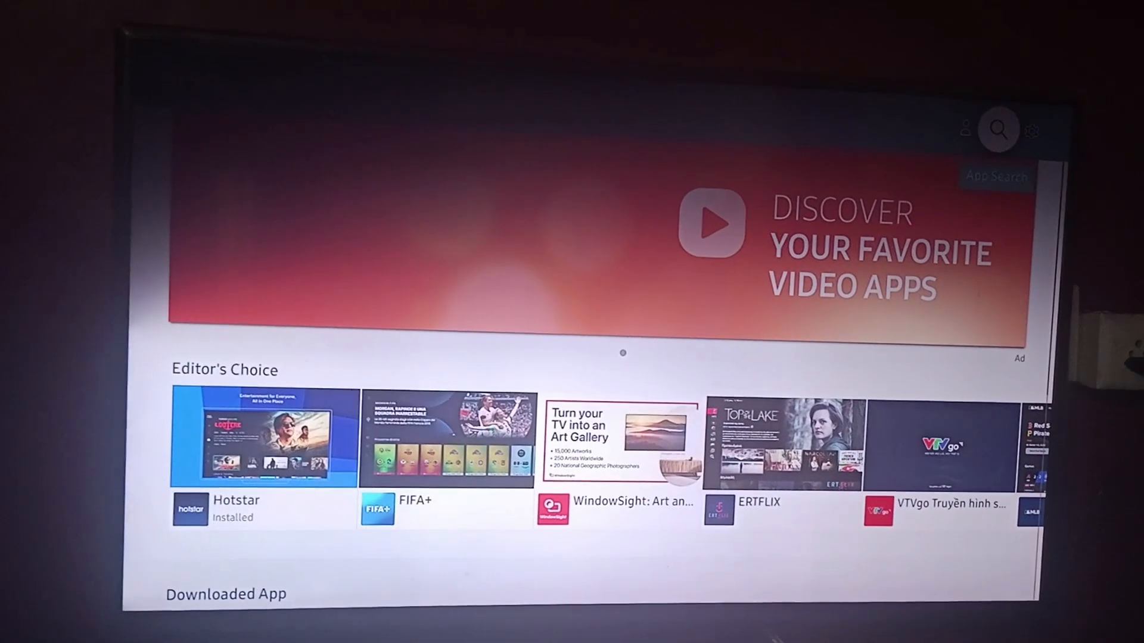
pyautogui.press('Escape')
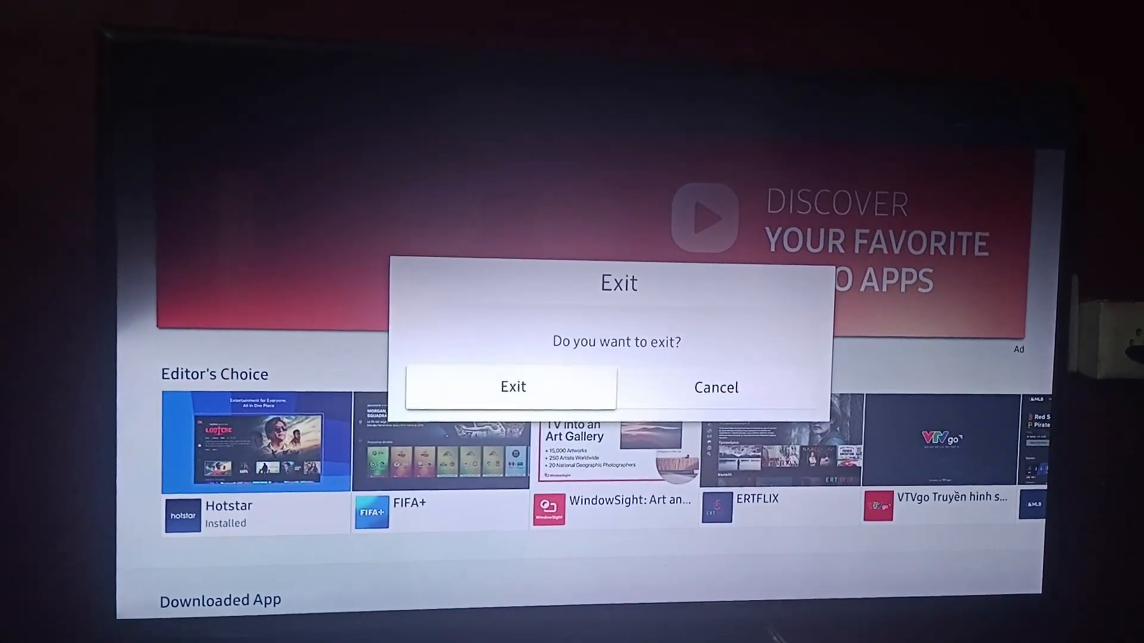
pyautogui.press('Return')
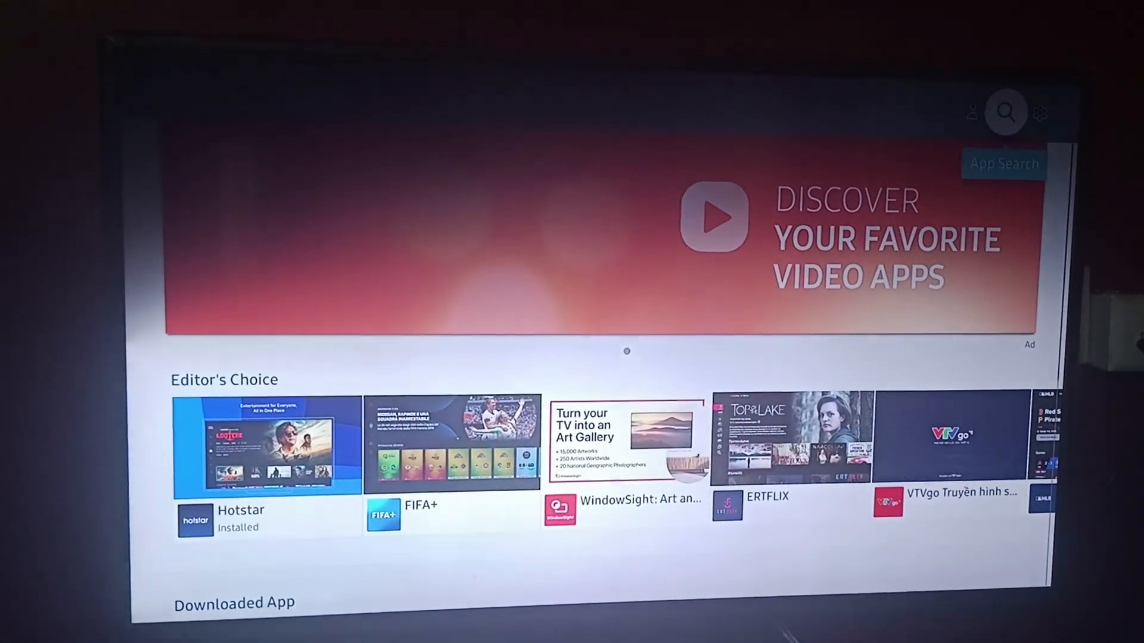
pyautogui.press('Right')
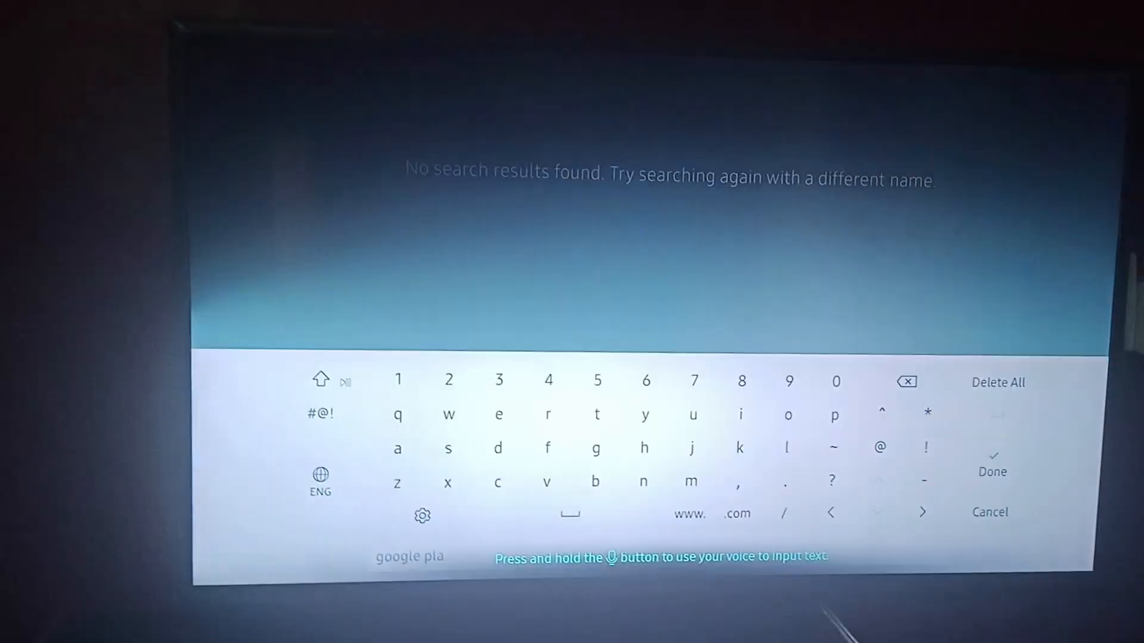
pyautogui.press('Return')
pyautogui.press('Right')
pyautogui.press('Right')
pyautogui.press('Right')
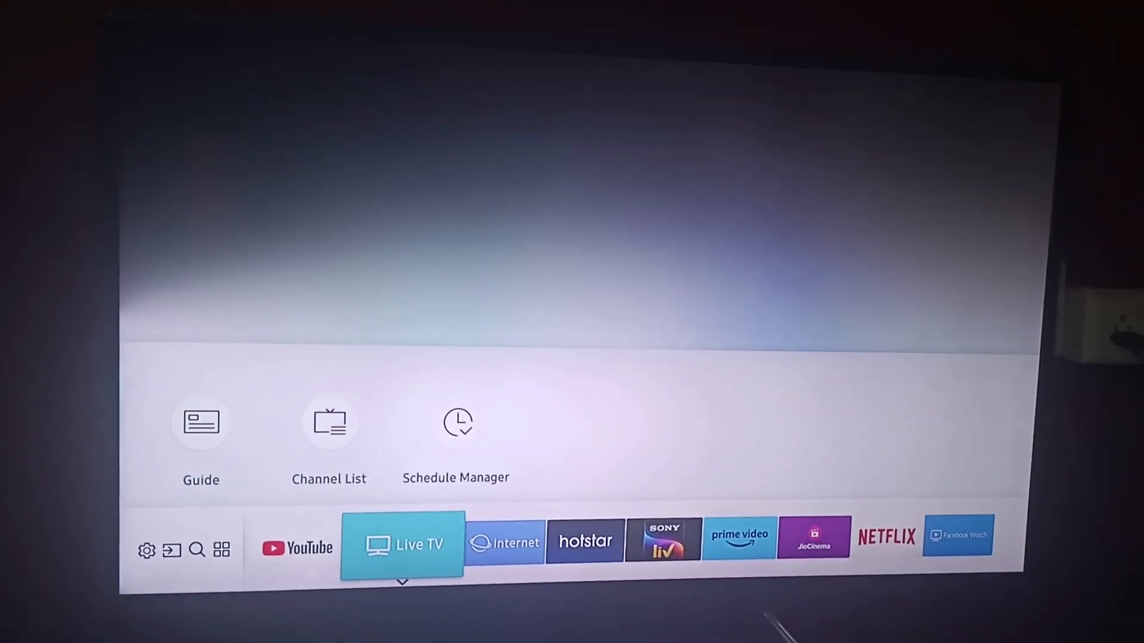
# - Reach Settings from the home bar and enter the Support category
pyautogui.press('Left')
pyautogui.press('Left')
pyautogui.press('Left')
pyautogui.press('Left')
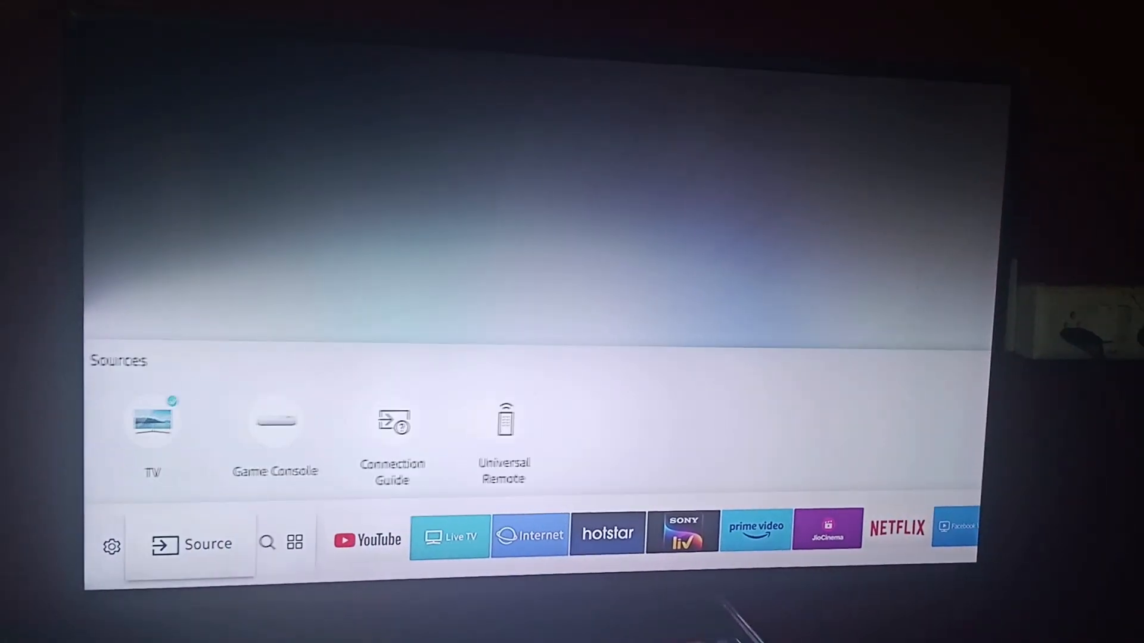
pyautogui.press('Left')
pyautogui.press('Return')
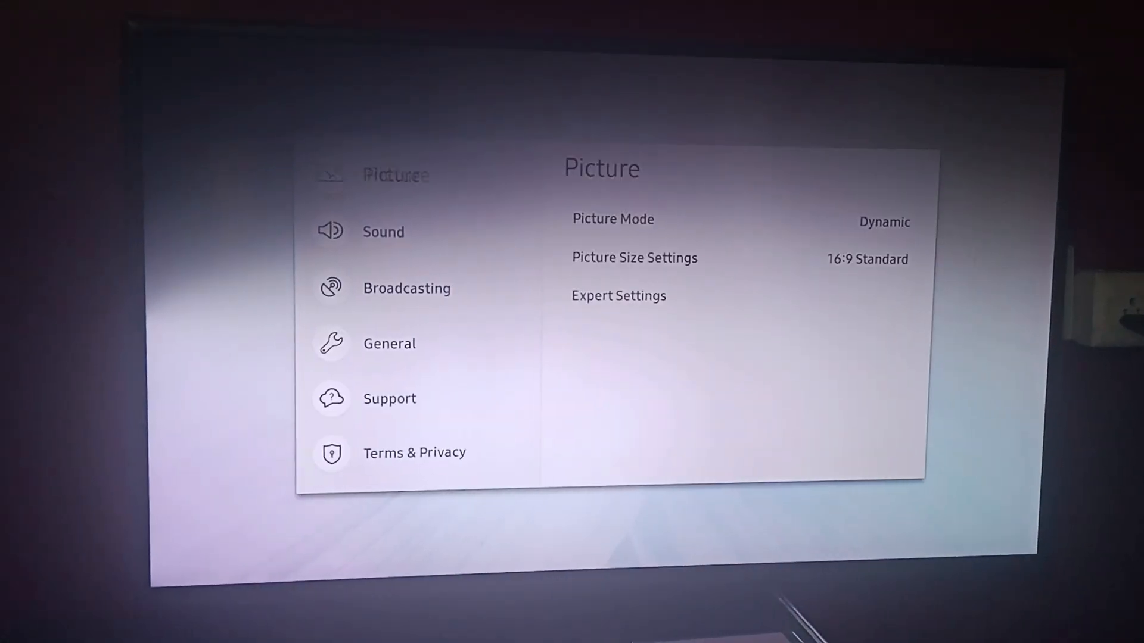
pyautogui.press('Down')
pyautogui.press('Down')
pyautogui.press('Down')
pyautogui.press('Down')
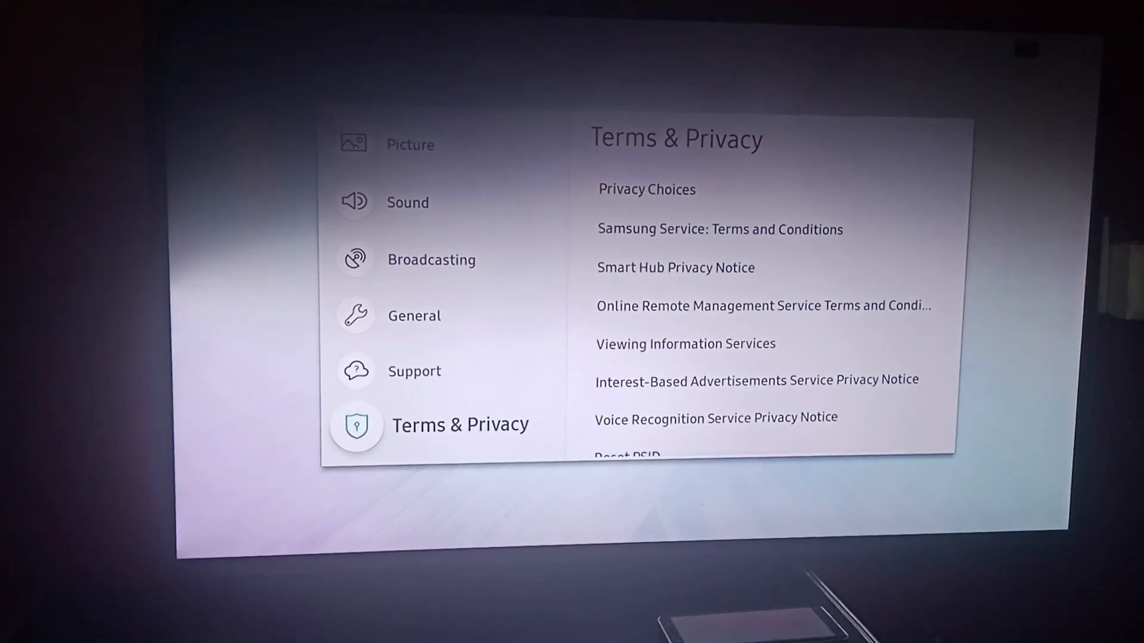
pyautogui.press('Up')
pyautogui.press('Right')
# - Select Open e-Manual in Support to launch the TV's e-Manual
pyautogui.press('Down')
pyautogui.press('Down')
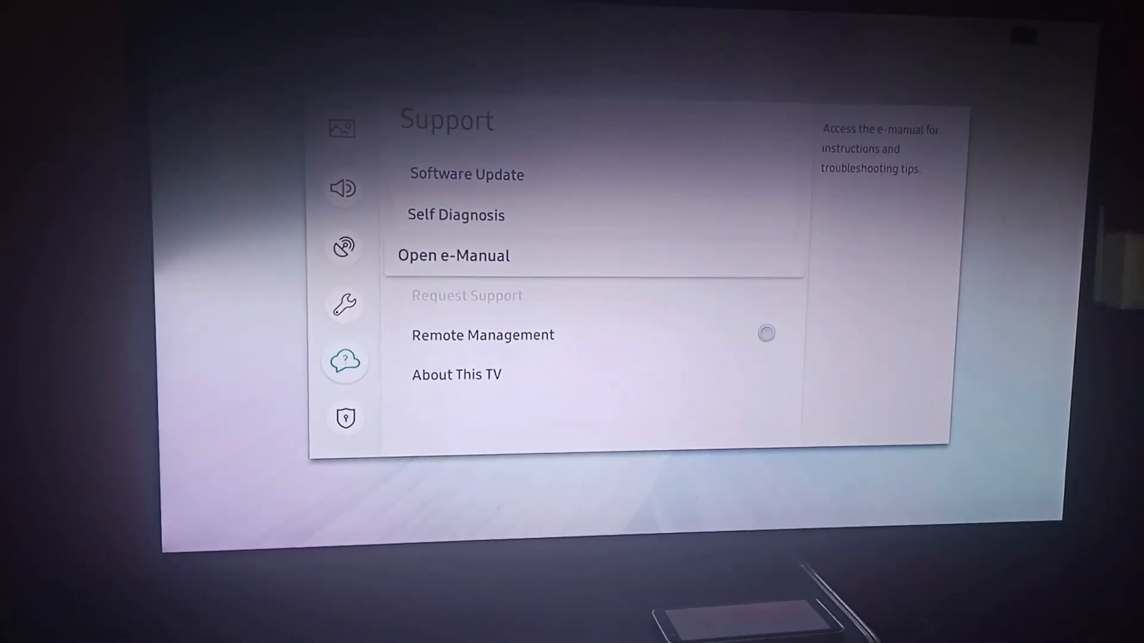
pyautogui.press('Down')
pyautogui.press('Down')
pyautogui.press('Up')
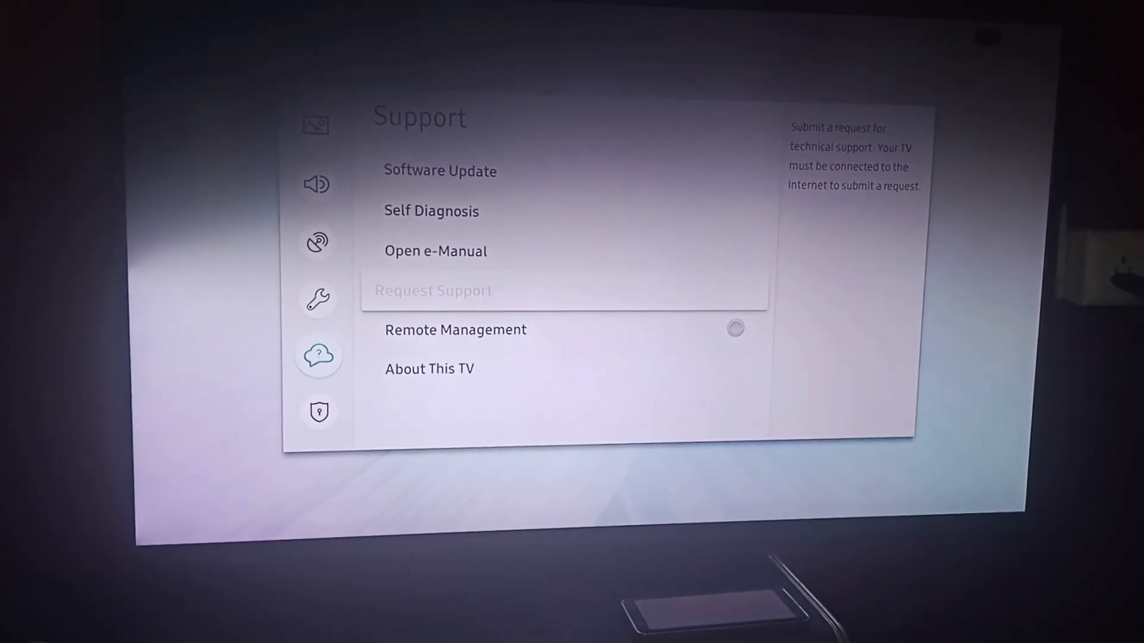
pyautogui.press('Up')
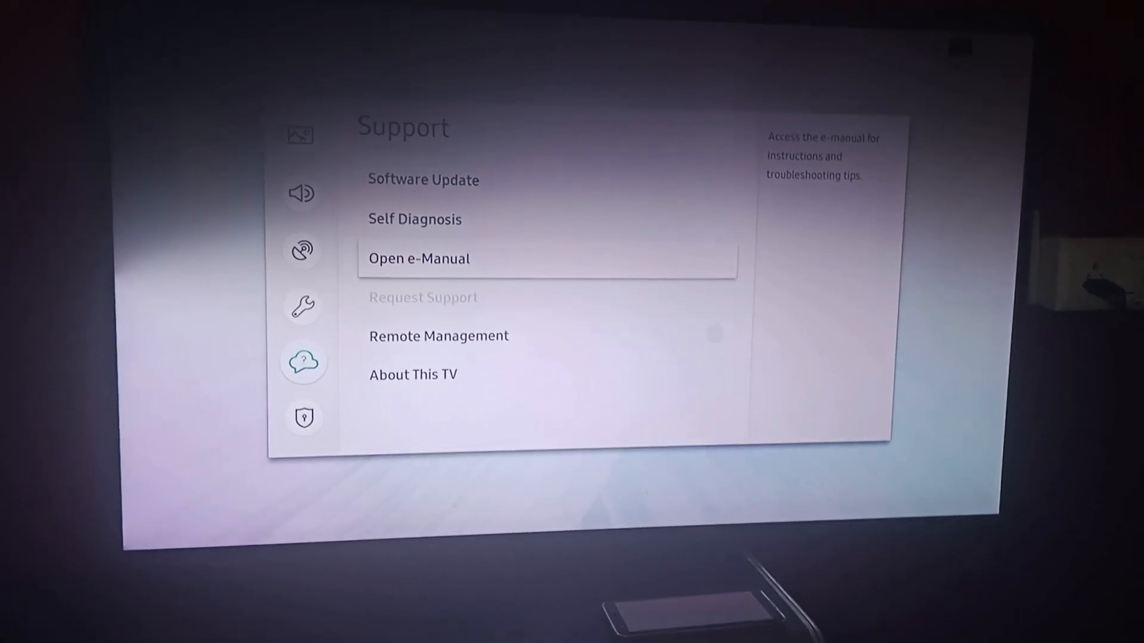
pyautogui.press('Return')
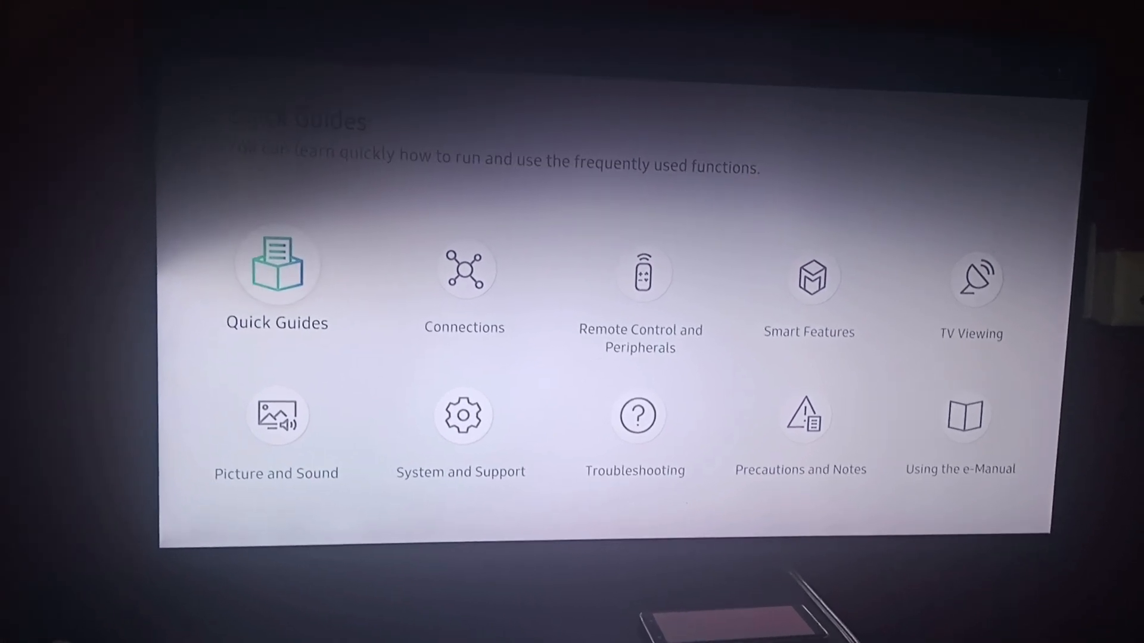
# - Enter the e-Manual's Troubleshooting section and view the Getting Support page
pyautogui.press('Down')
pyautogui.press('Right')
pyautogui.press('Right')
pyautogui.press('Right')
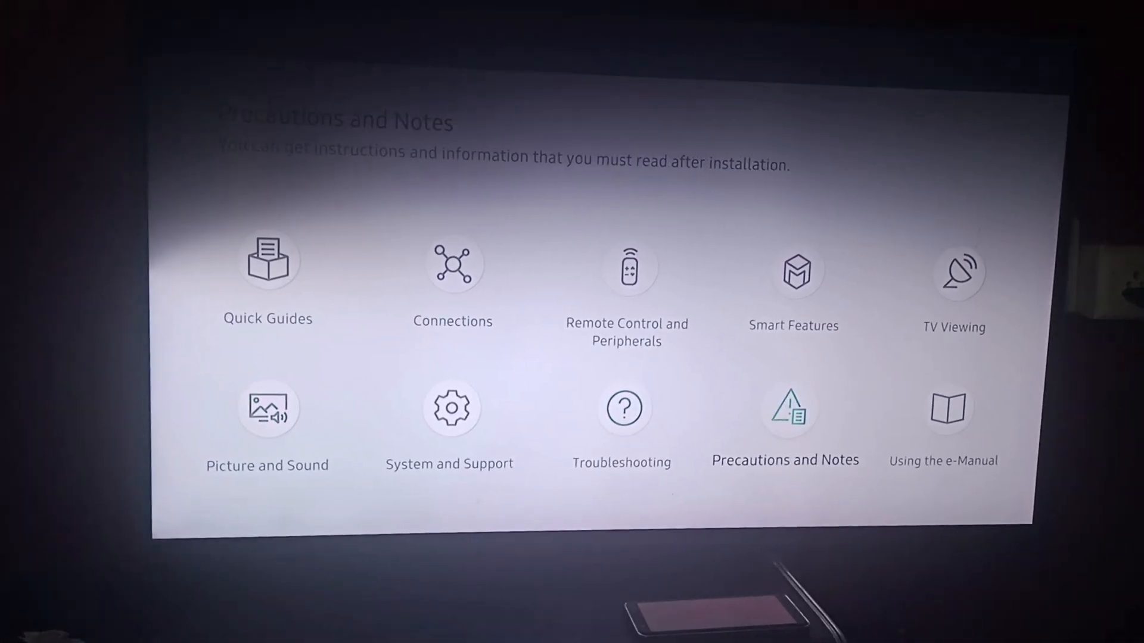
pyautogui.press('Left')
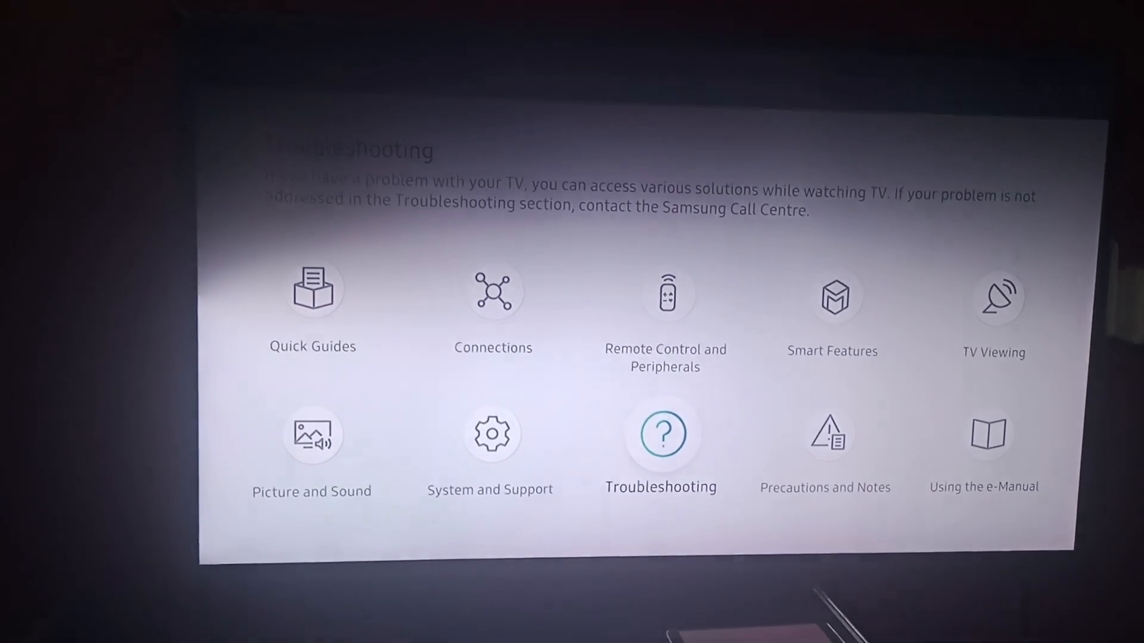
pyautogui.press('Return')
pyautogui.press('Return')
pyautogui.press('Down')
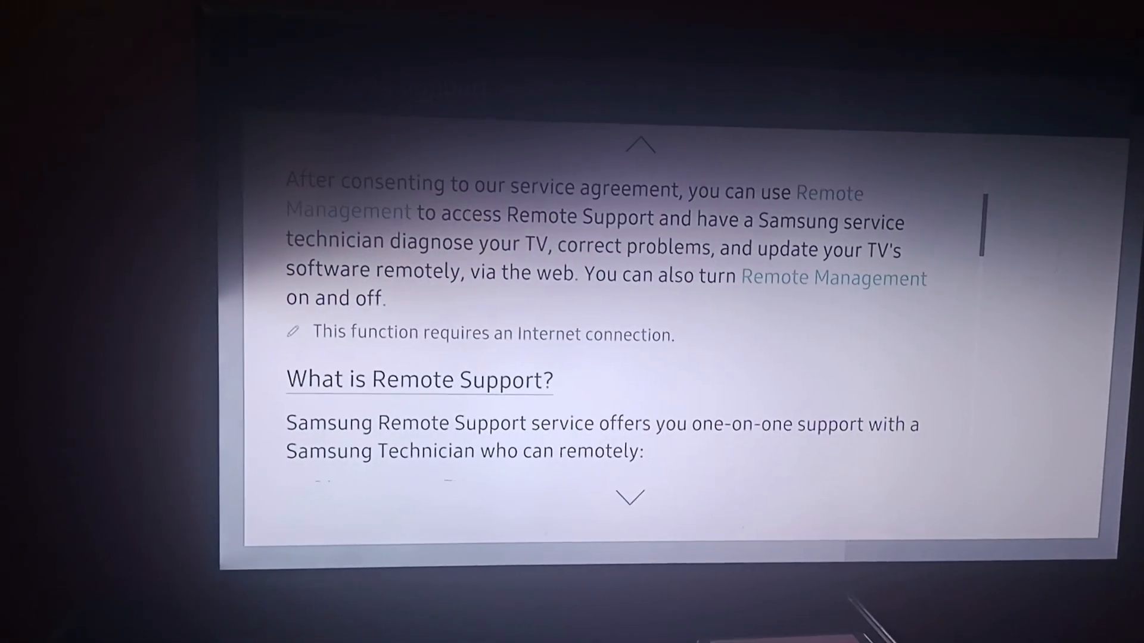
pyautogui.press('Escape')
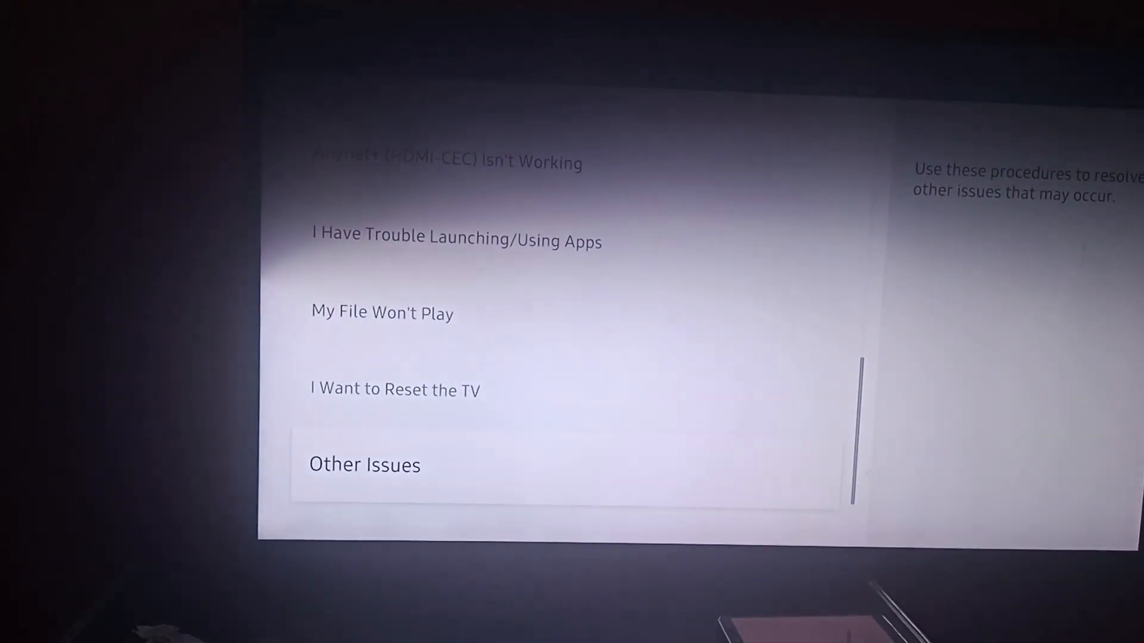
# - Scroll the Other Issues table down to the Broadcasting row, then back out until the Exit e-Manual prompt appears
pyautogui.press('Return')
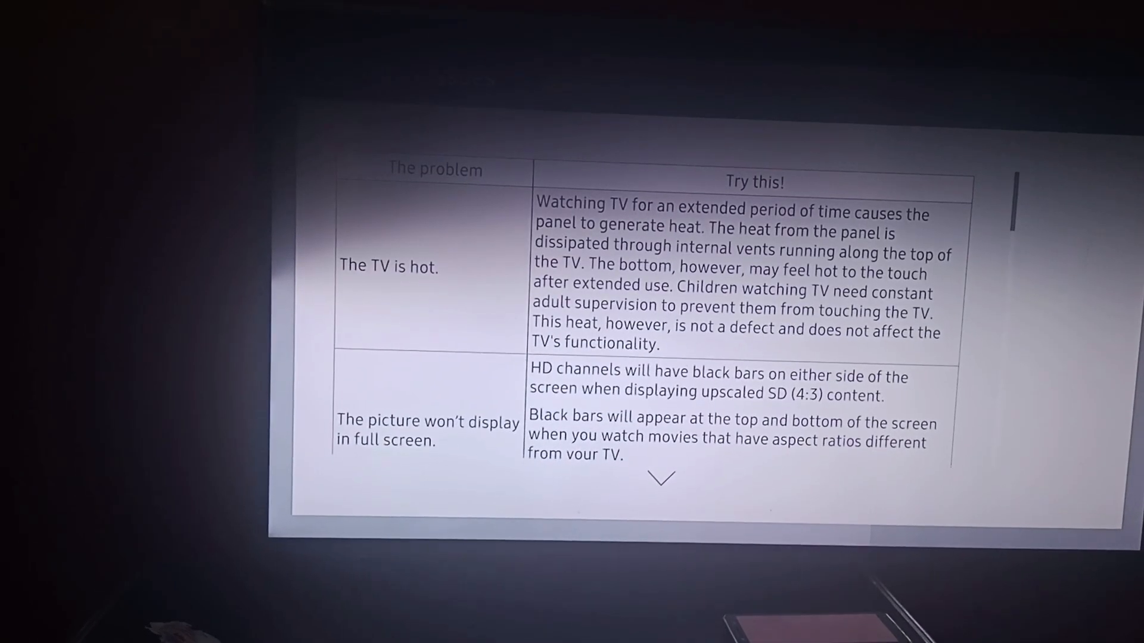
pyautogui.press('Down')
pyautogui.press('Down')
pyautogui.press('Down')
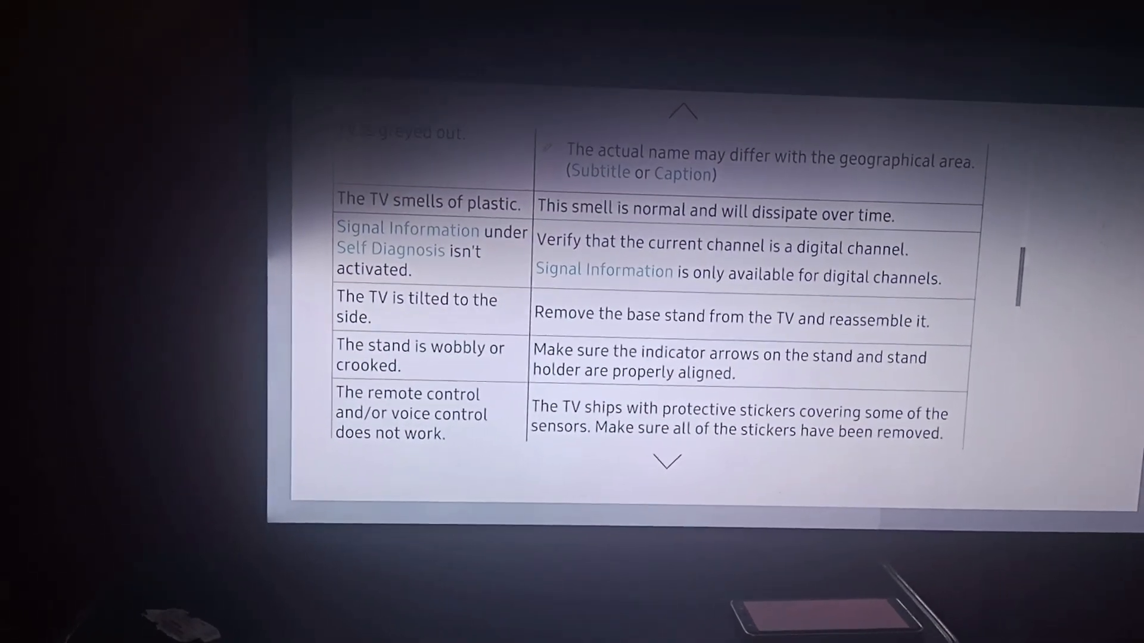
pyautogui.press('Down')
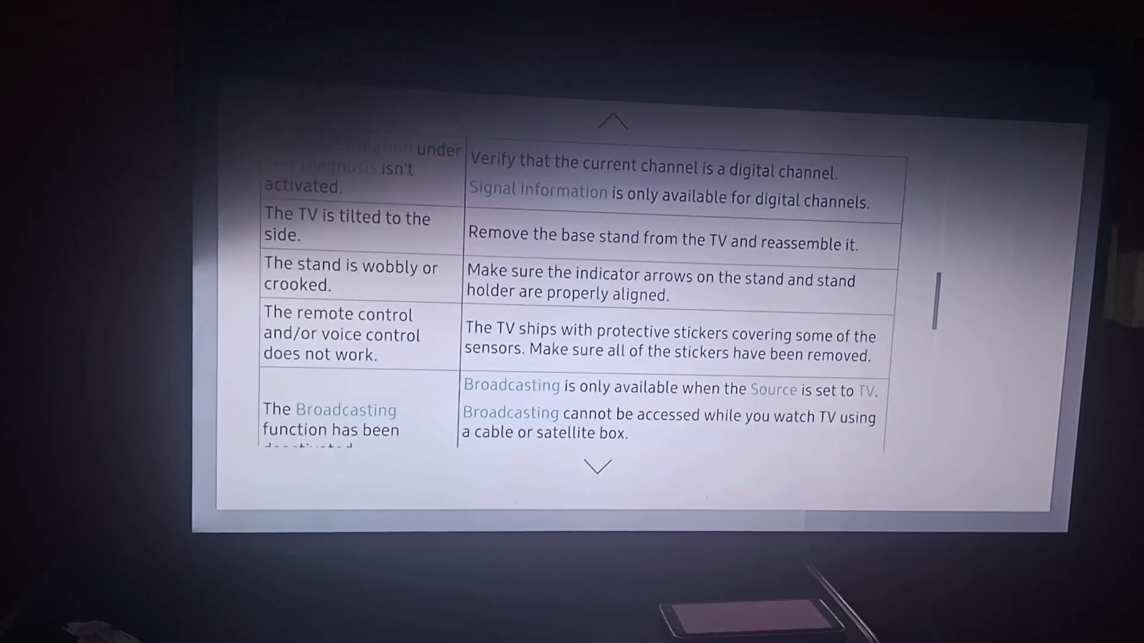
pyautogui.press('Down')
pyautogui.press('Down')
pyautogui.press('Escape')
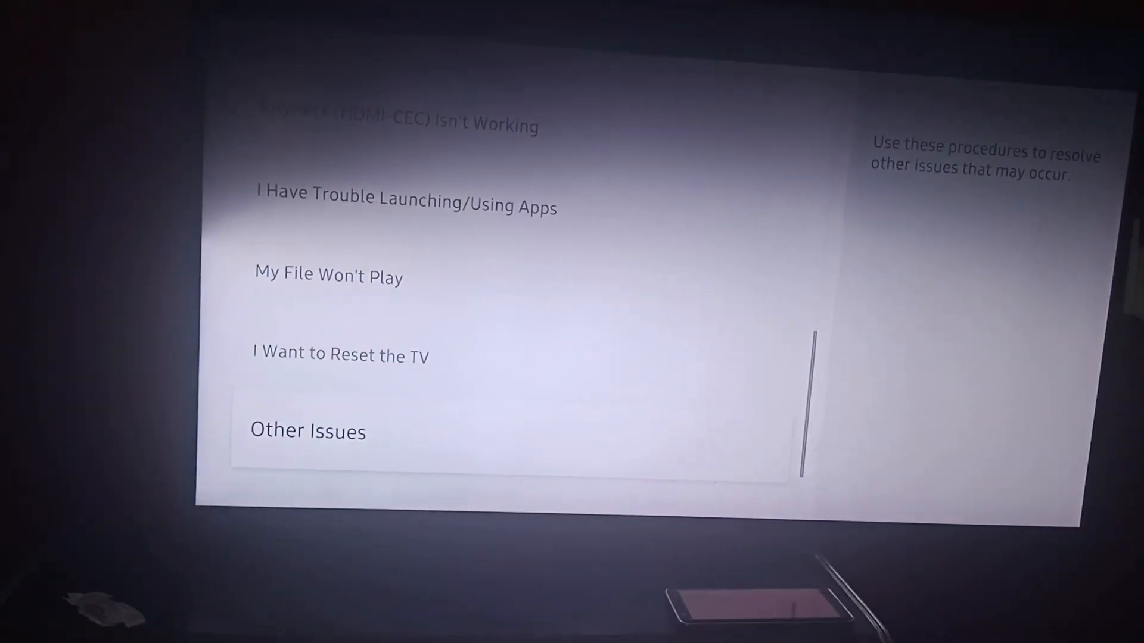
pyautogui.press('Escape')
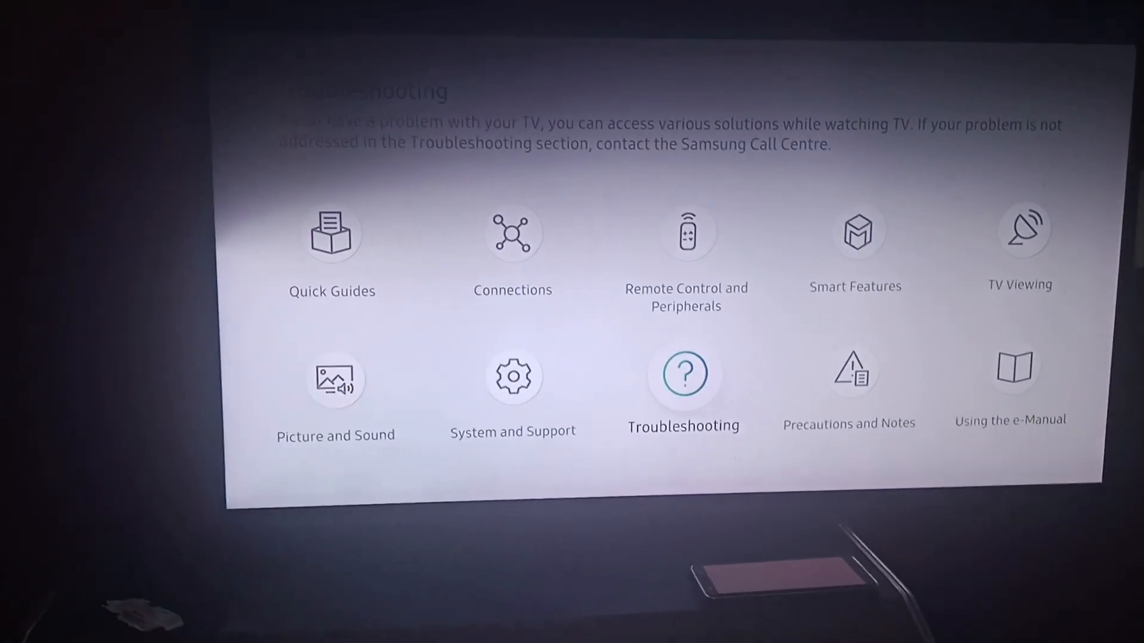
pyautogui.press('Escape')
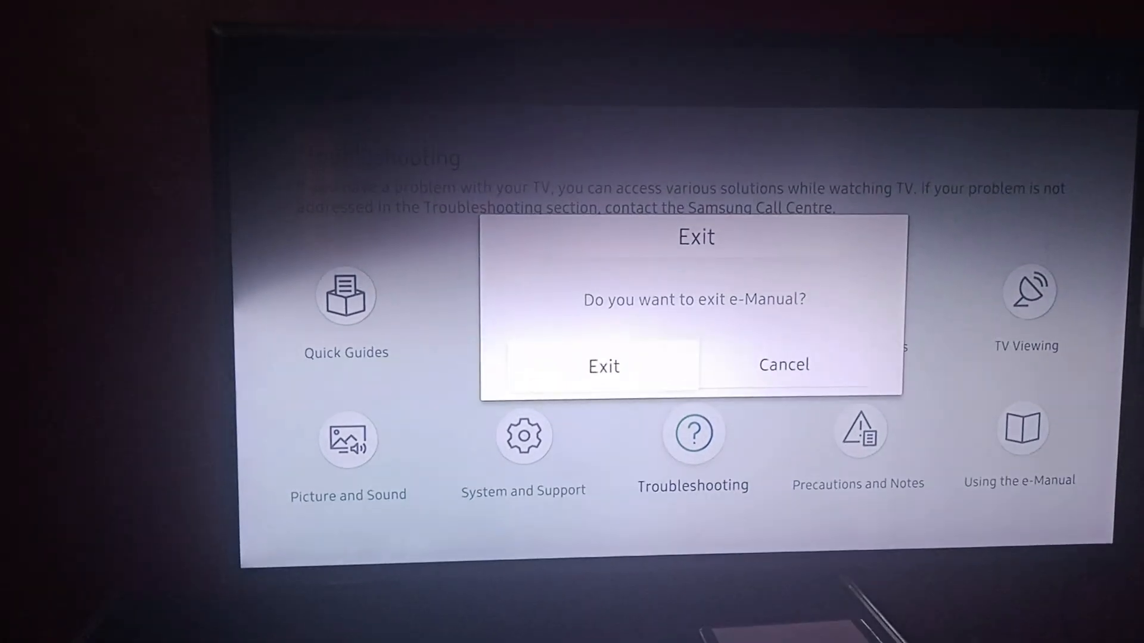
# - Confirm exiting the e-Manual and display About This TV with contact and product information
pyautogui.press('Return')
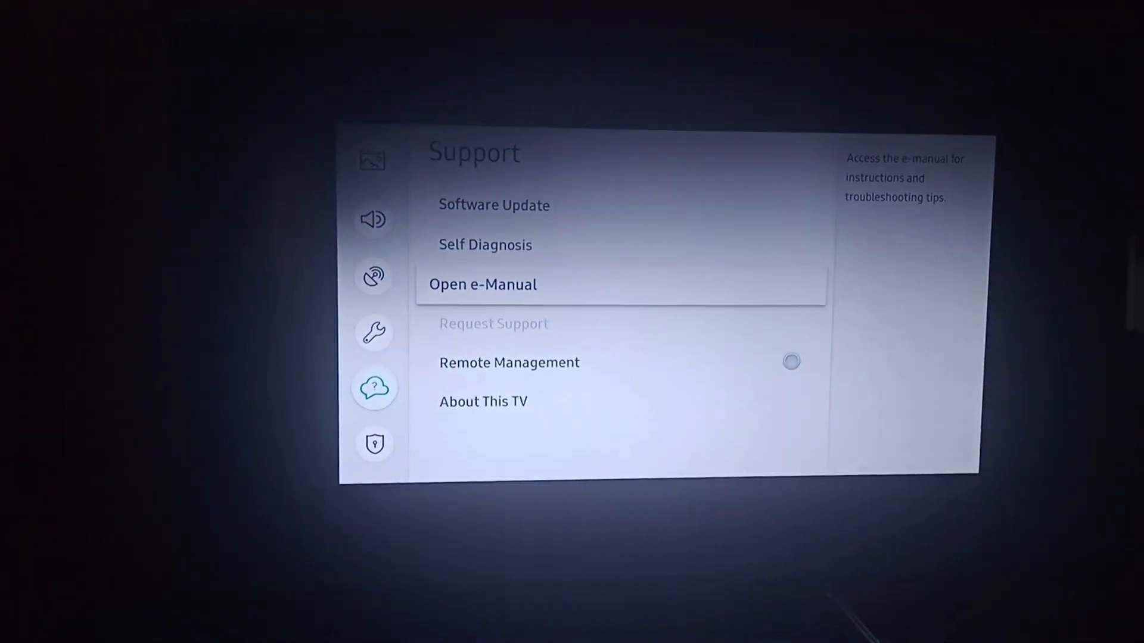
pyautogui.press('Down')
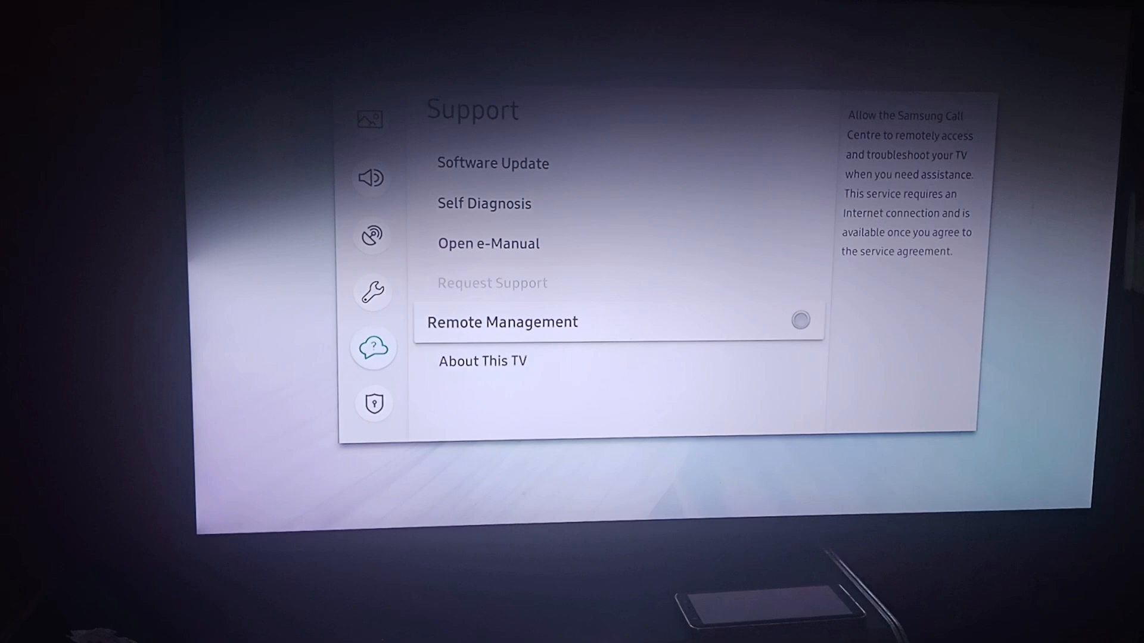
pyautogui.press('Down')
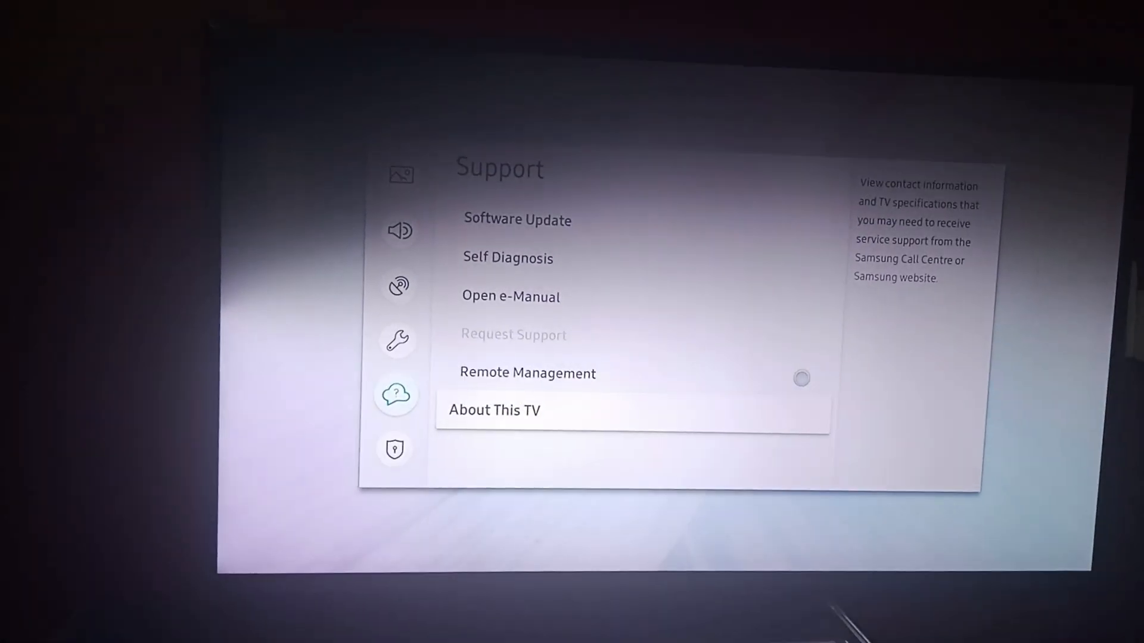
pyautogui.press('Left')
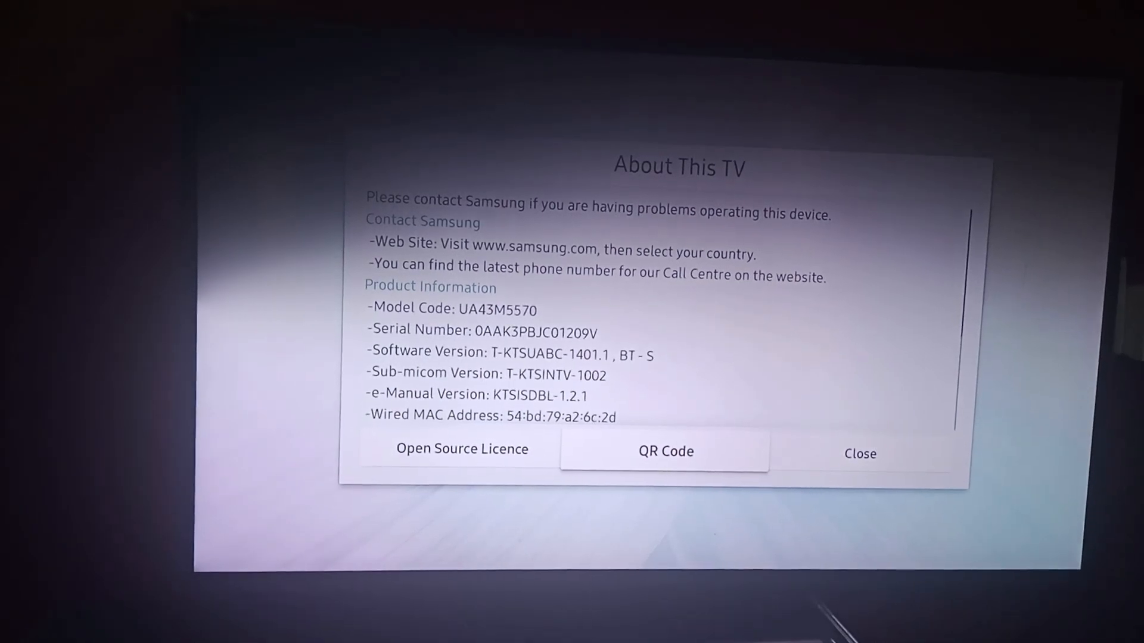